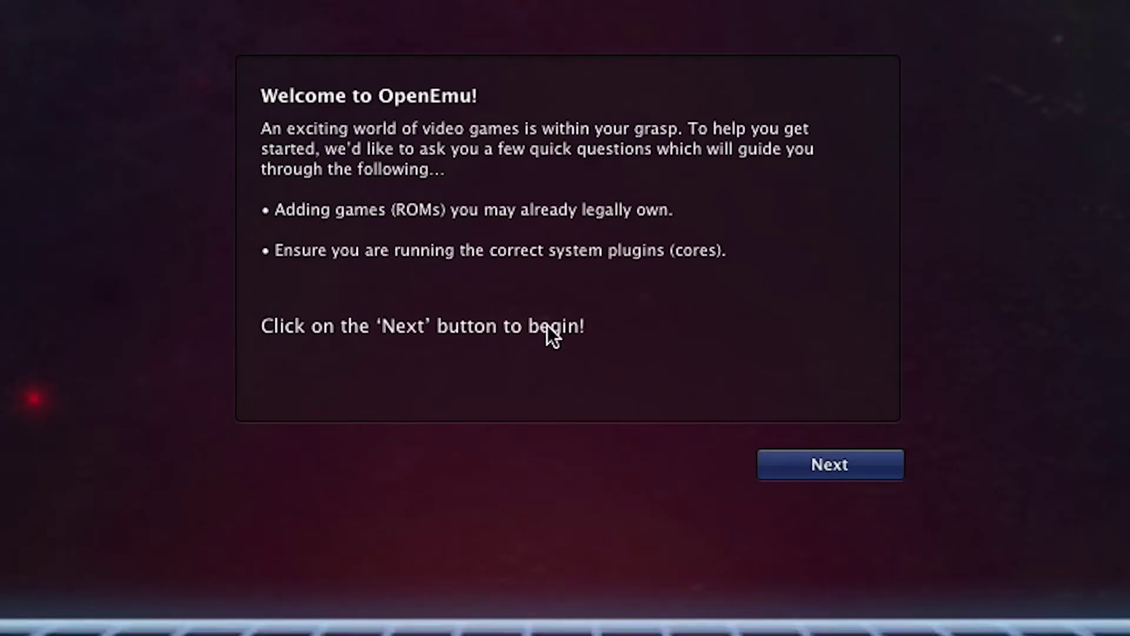
Begin the OpenEmu first-run setup from its welcome page.
click(833, 474)
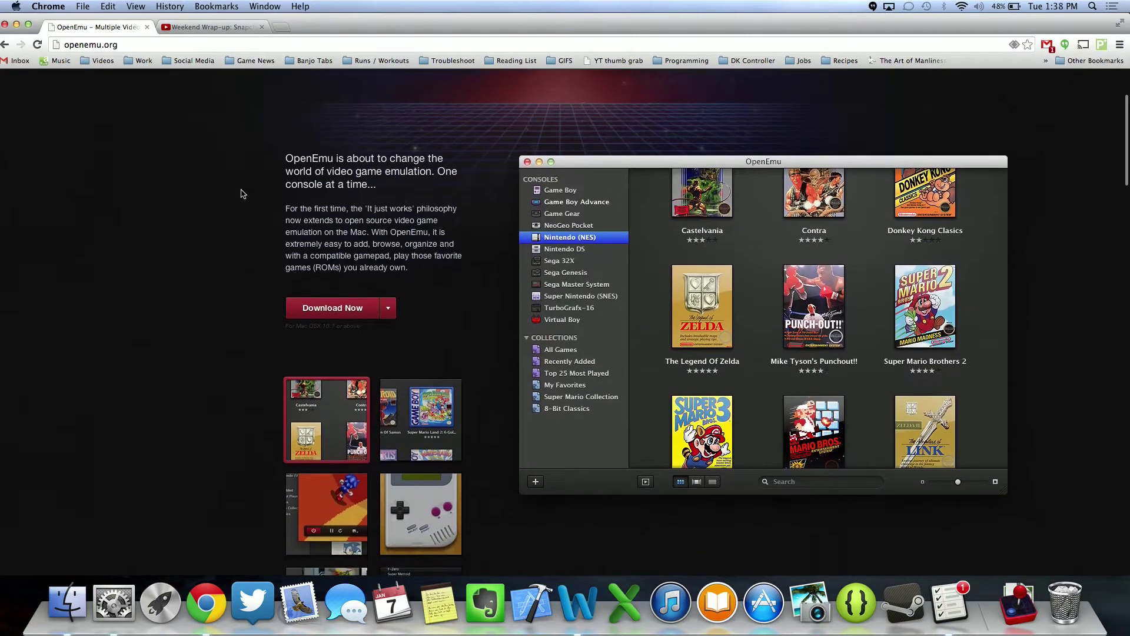
Look through the OpenEmu homepage, covering its library screenshots, controller support and automatic game organization sections.
scroll(241, 193, down, 7)
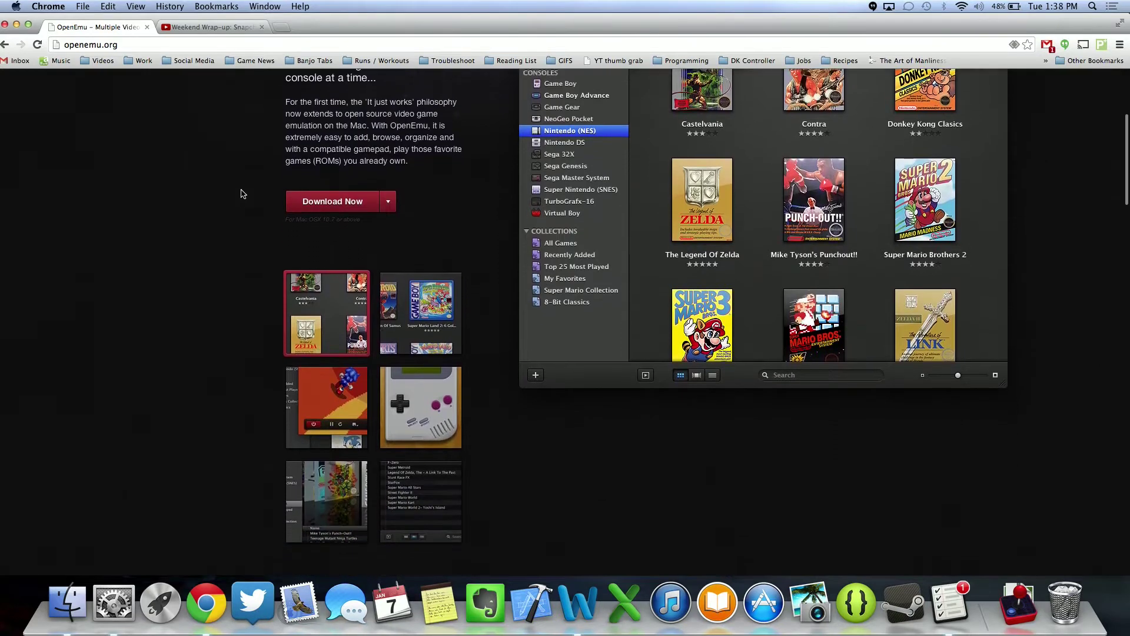
scroll(240, 193, down, 5)
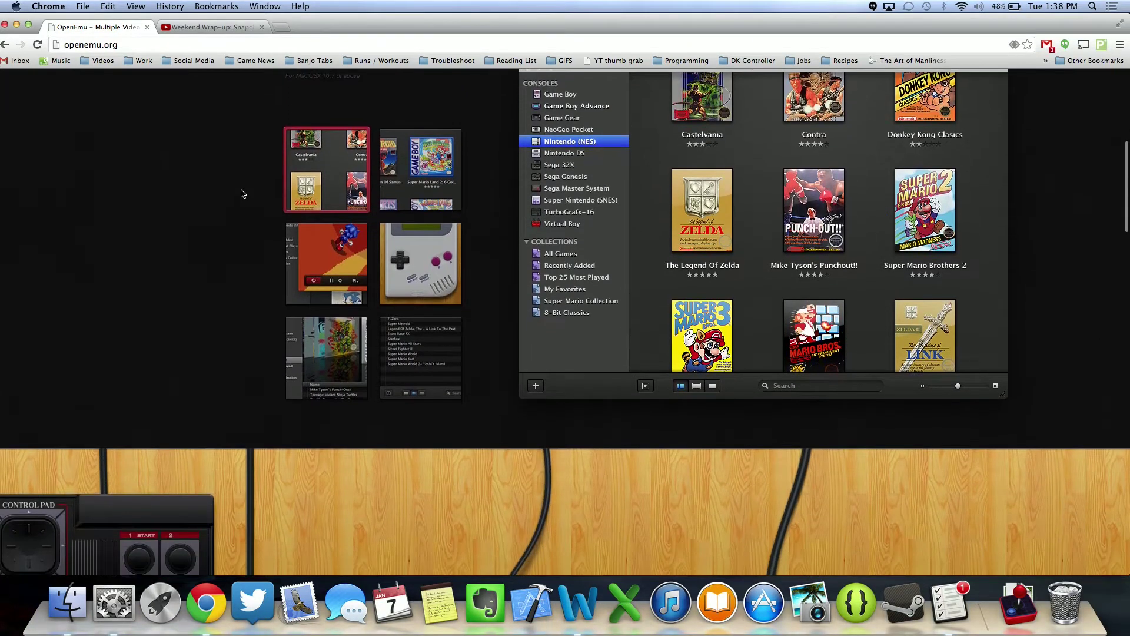
scroll(241, 193, down, 9)
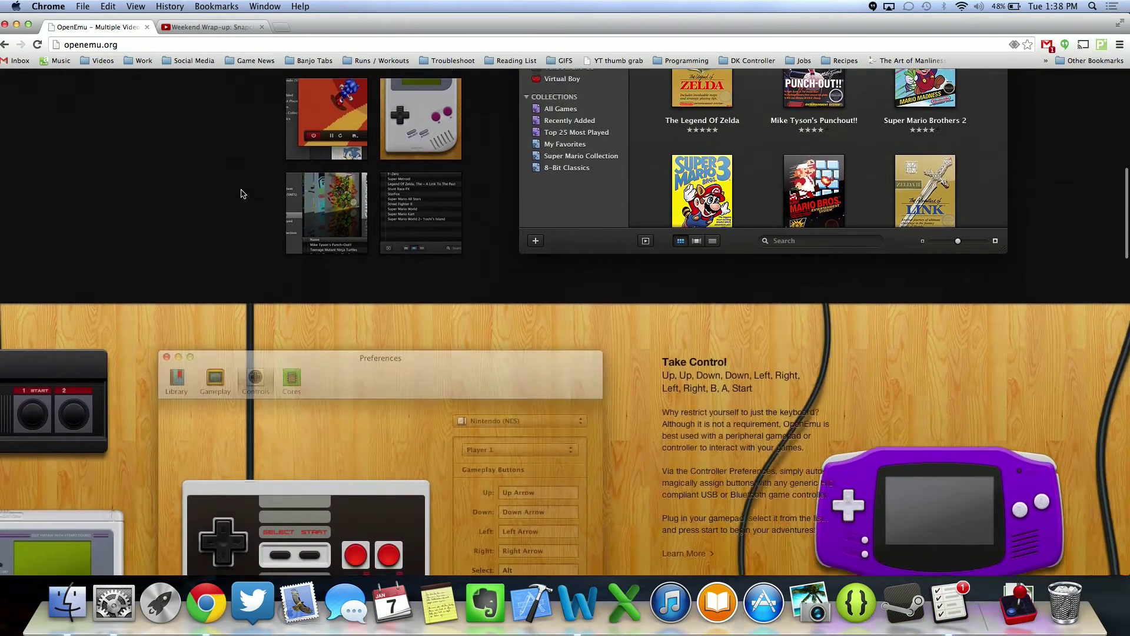
scroll(241, 194, down, 6)
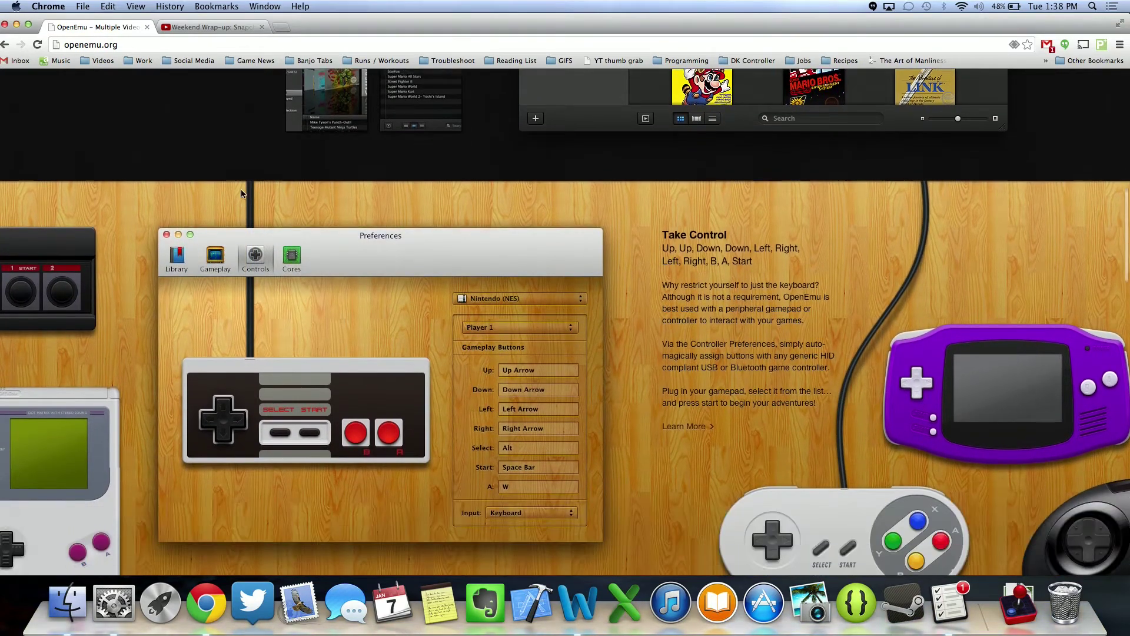
scroll(242, 193, down, 4)
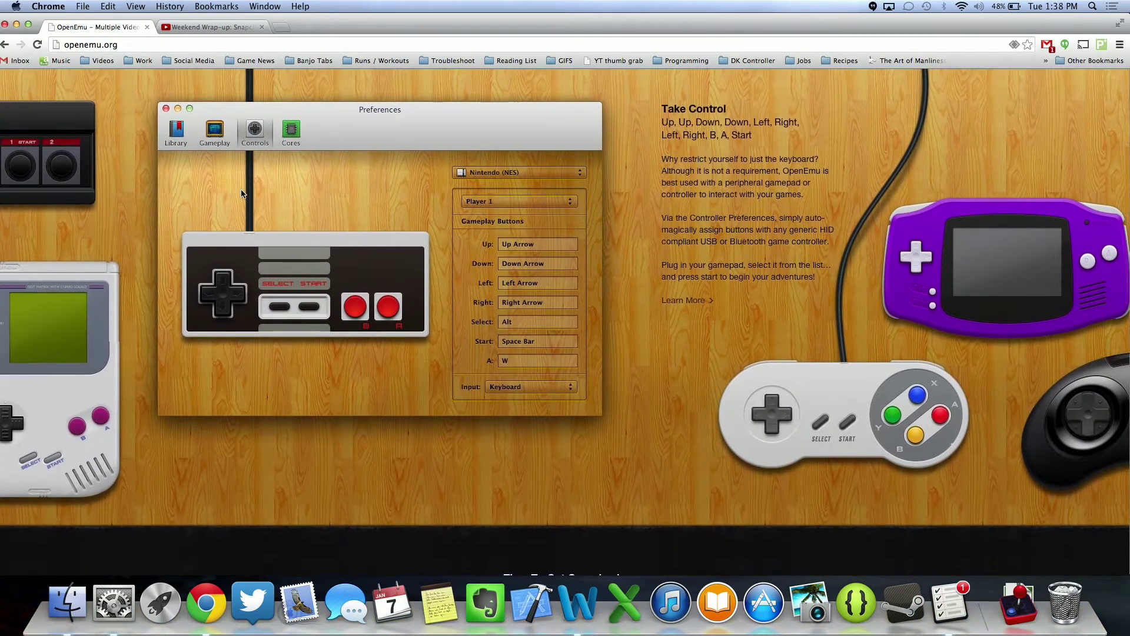
scroll(241, 194, down, 13)
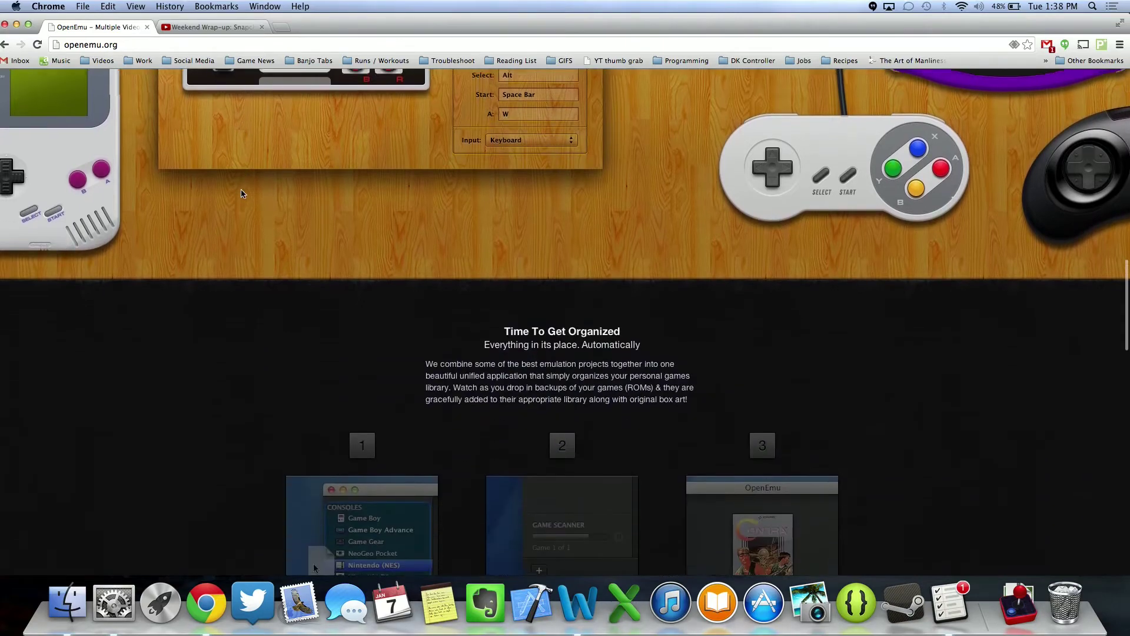
scroll(241, 196, down, 15)
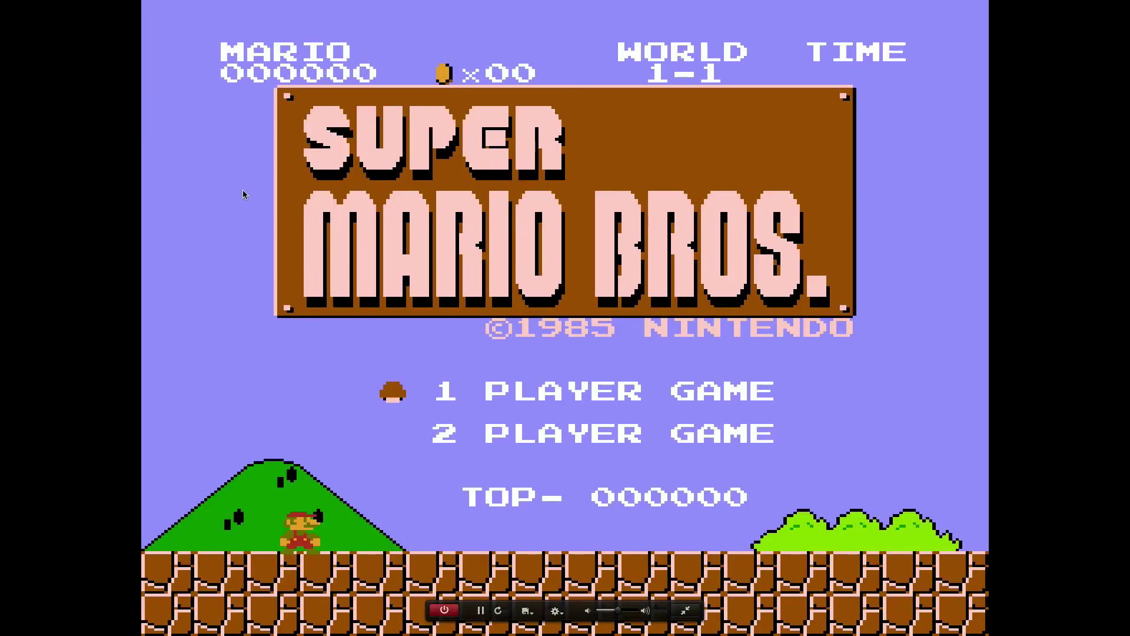
Start a one-player game of Super Mario Bros. and move Mario forward through World 1-1.
key(Return)
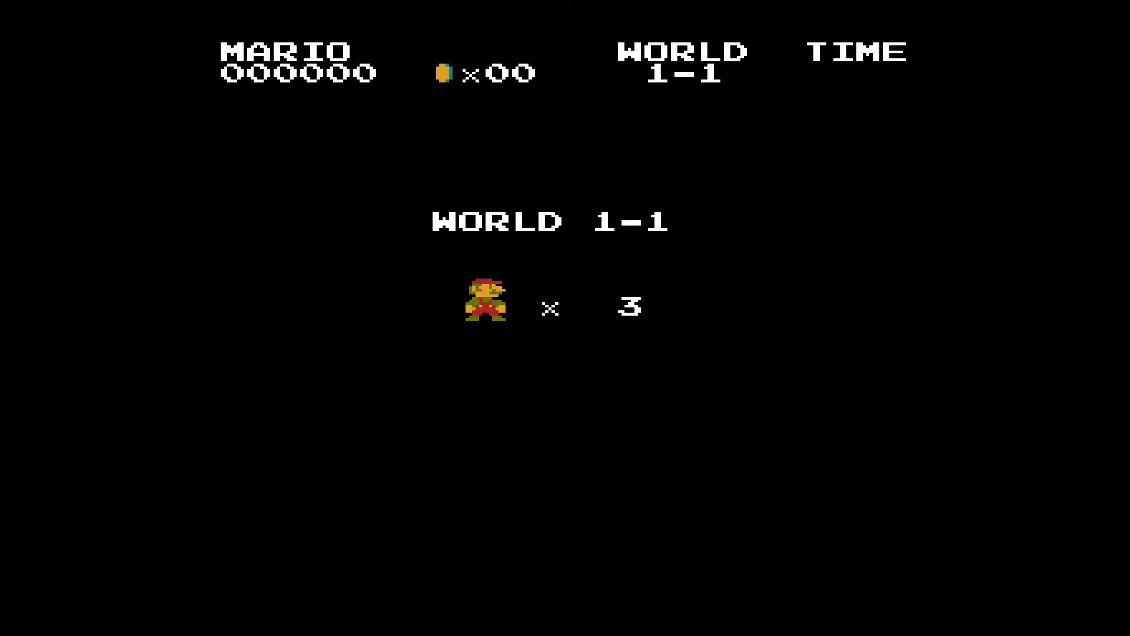
key(Right)
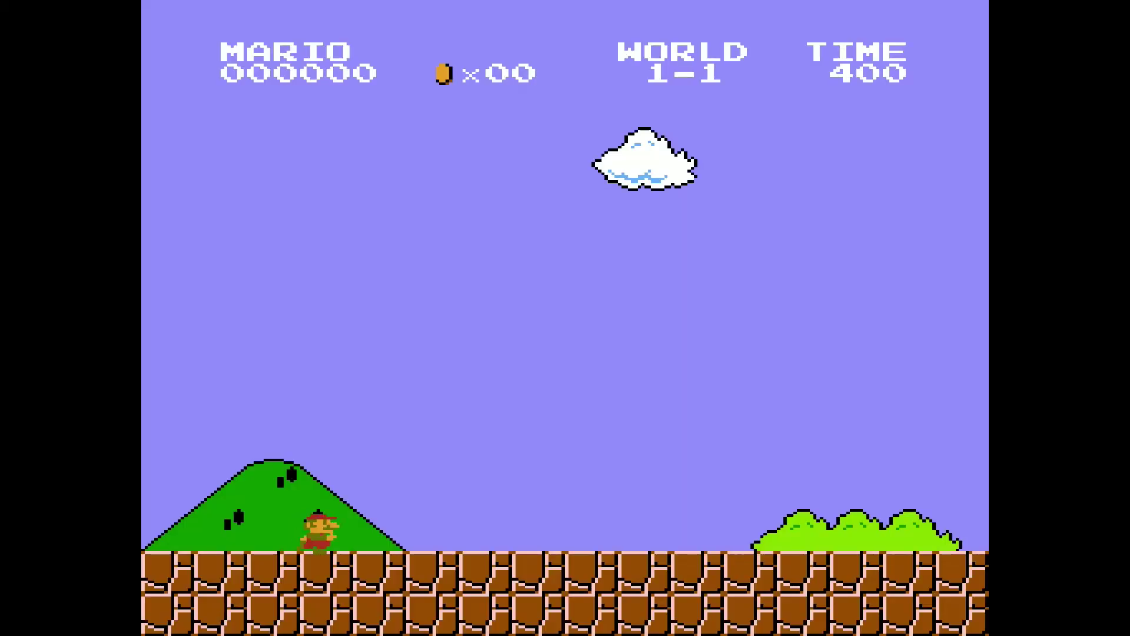
key(x)
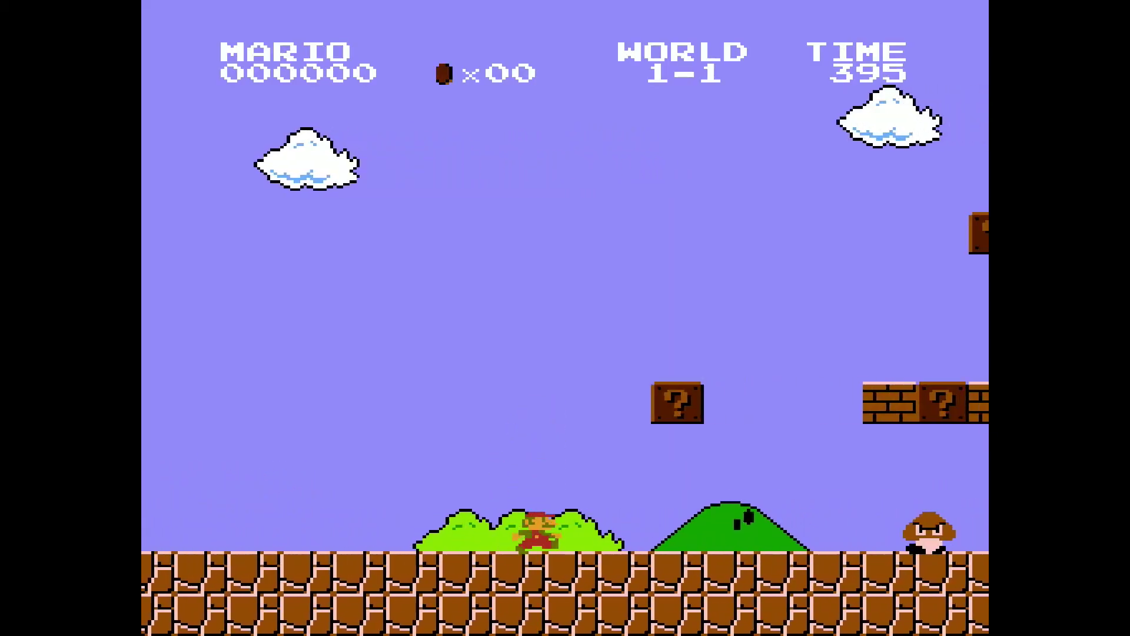
key(x)
Browse the controller layouts for Game Boy Advance, Game Gear, TurboGrafx-16 and Sega Master System in the control preferences.
key(ctrl+Left)
click(704, 188)
click(702, 199)
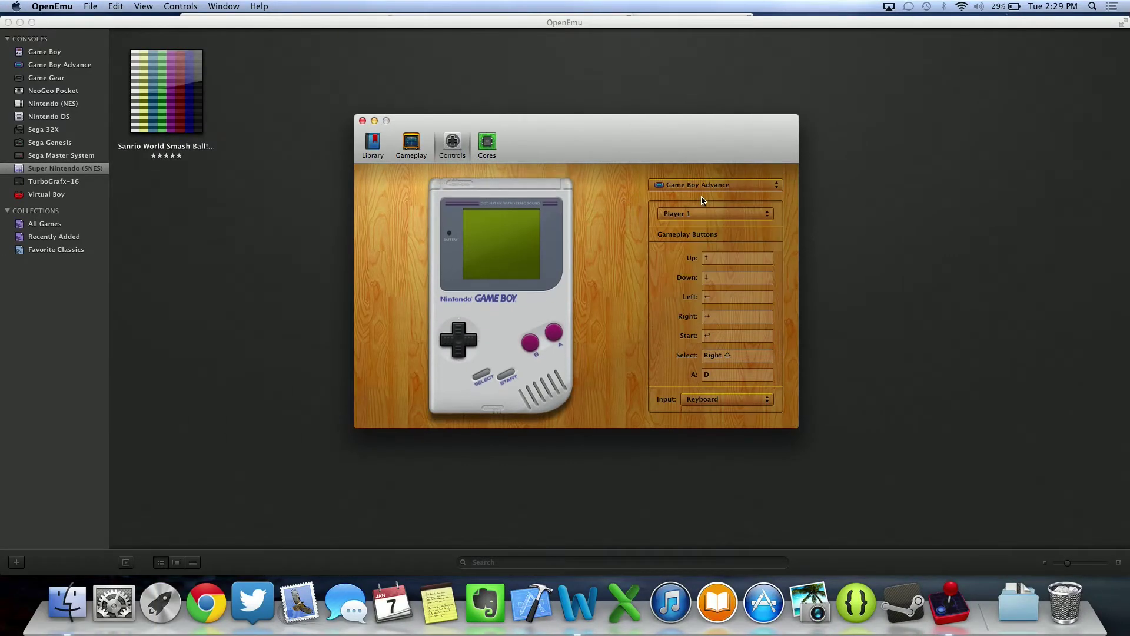
click(709, 187)
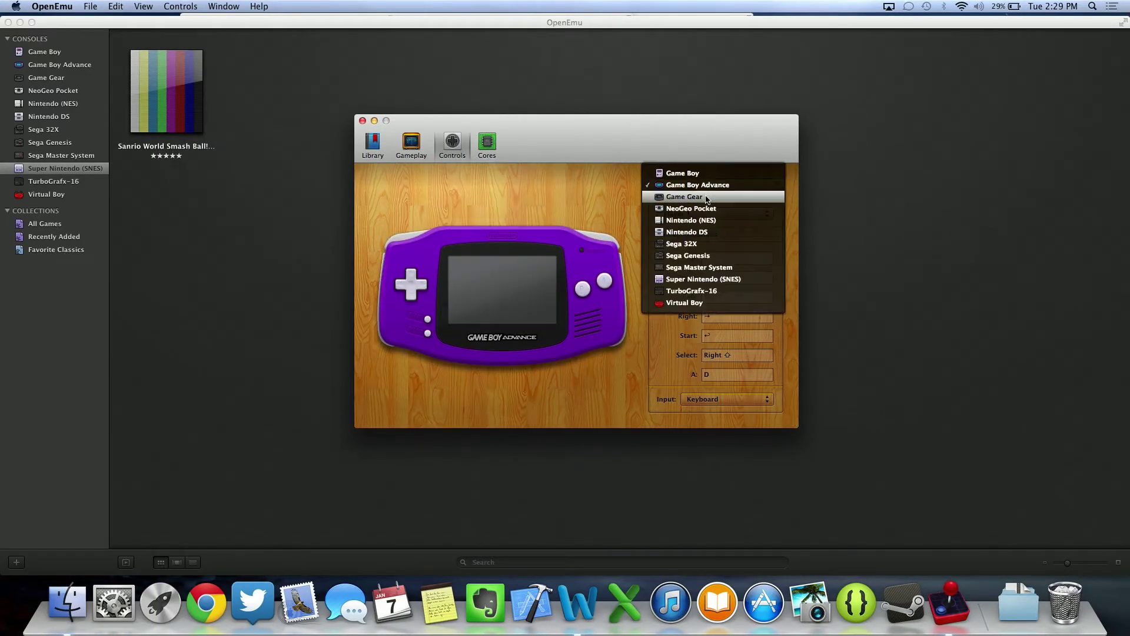
click(707, 199)
click(710, 188)
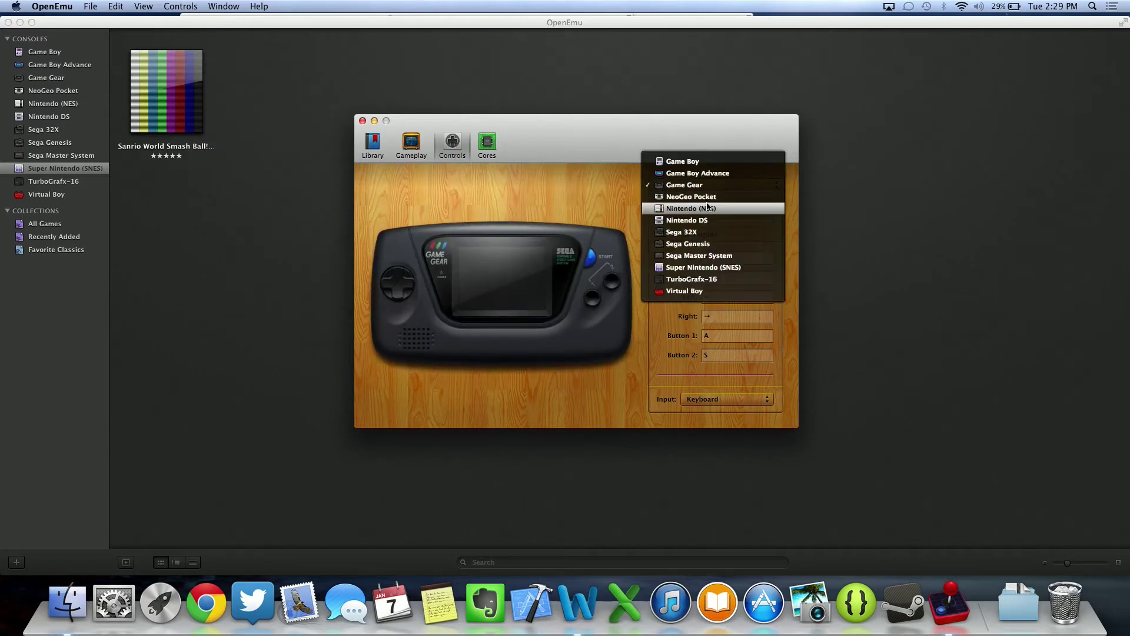
click(696, 281)
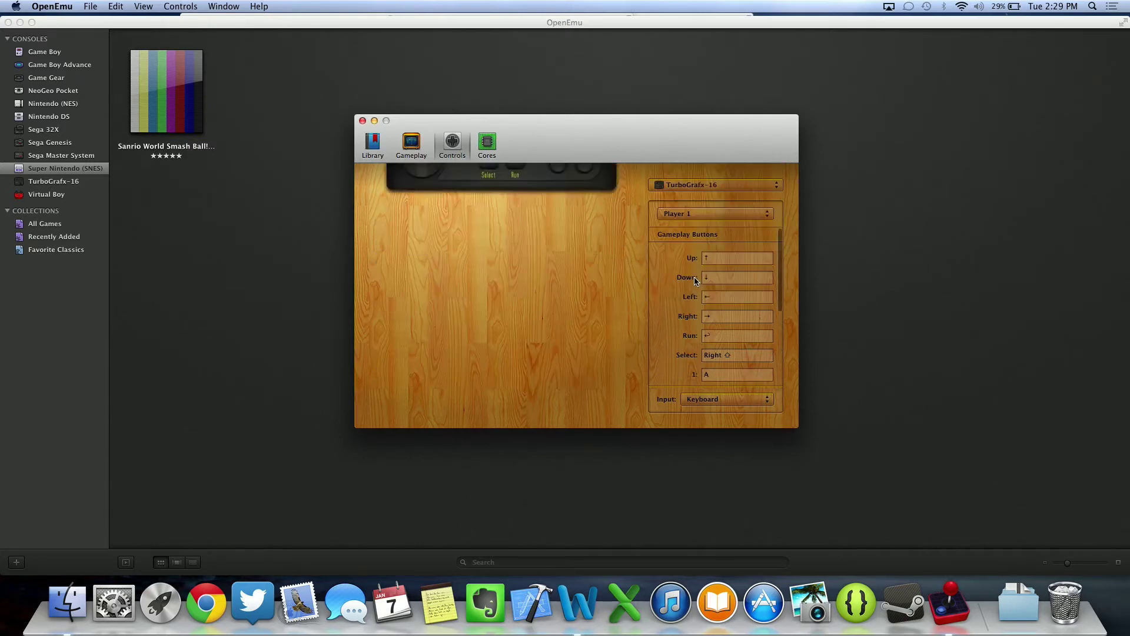
click(711, 189)
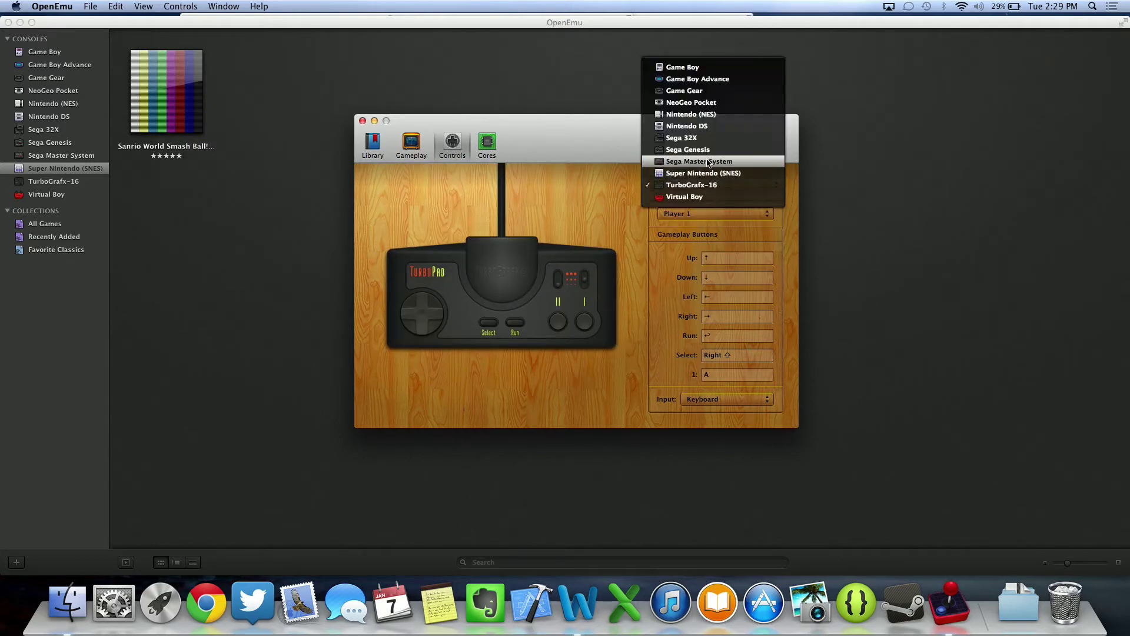
click(708, 163)
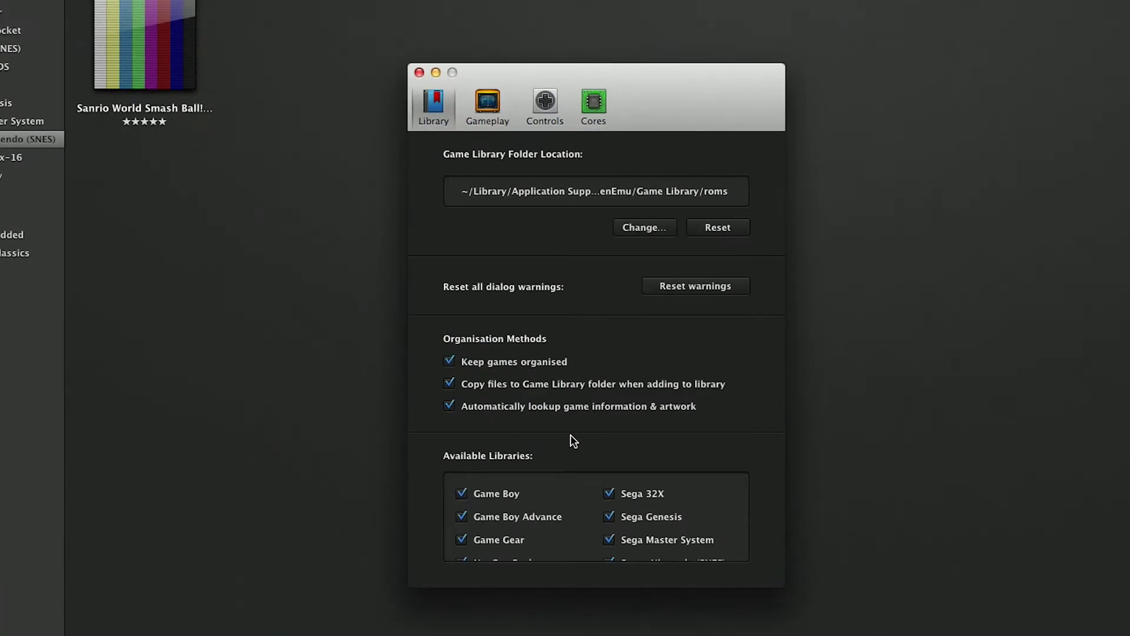
Review the available console libraries in the preferences and display the list of installed emulation cores.
scroll(572, 502, down, 3)
scroll(572, 503, up, 5)
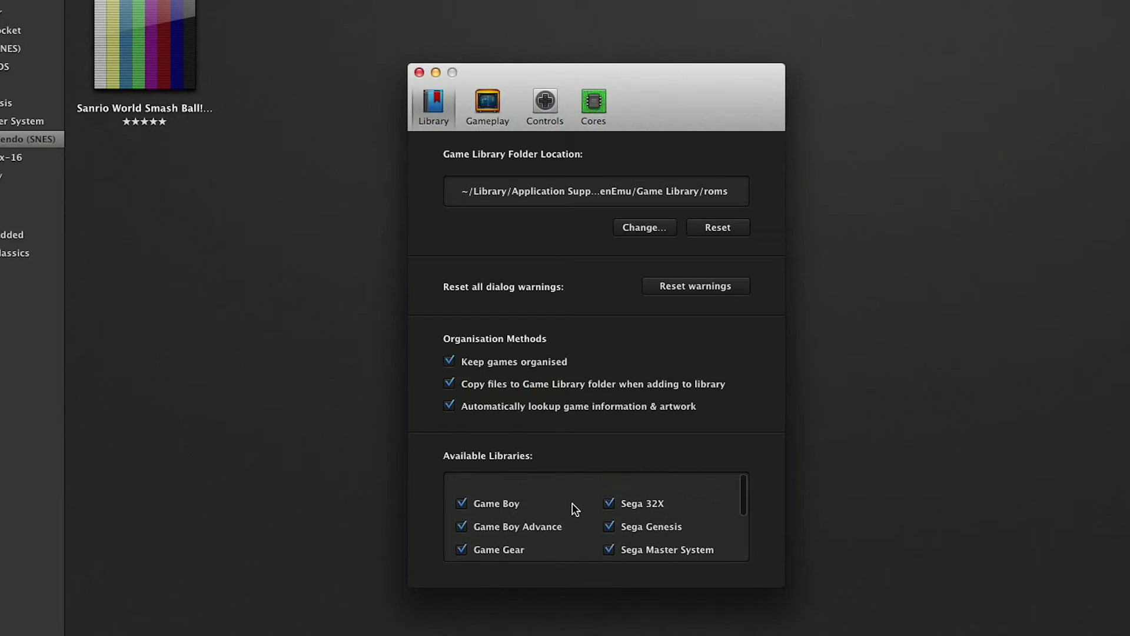
click(591, 112)
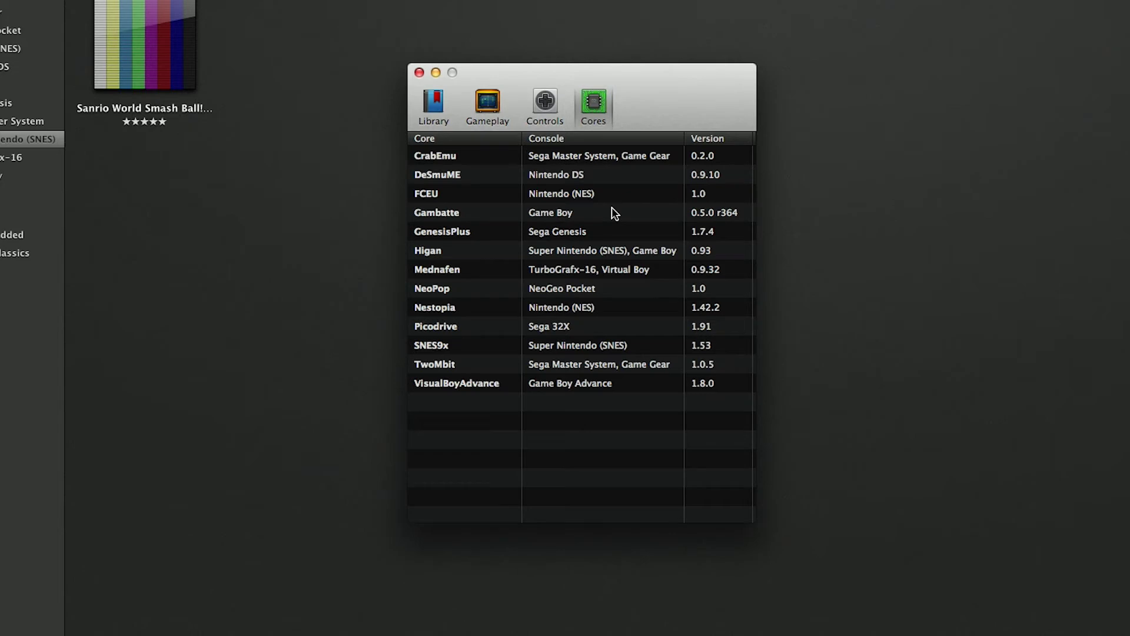
Return to the control preferences and view the key mappings for Game Boy Advance, Game Gear, TurboGrafx-16 and Sega Master System.
click(545, 105)
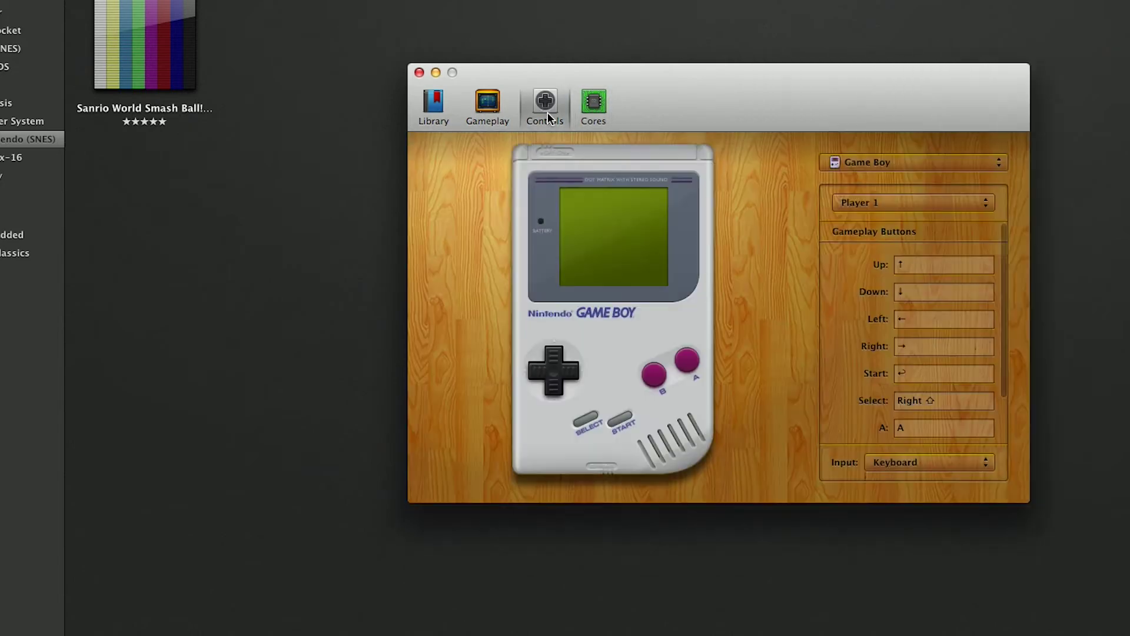
click(895, 164)
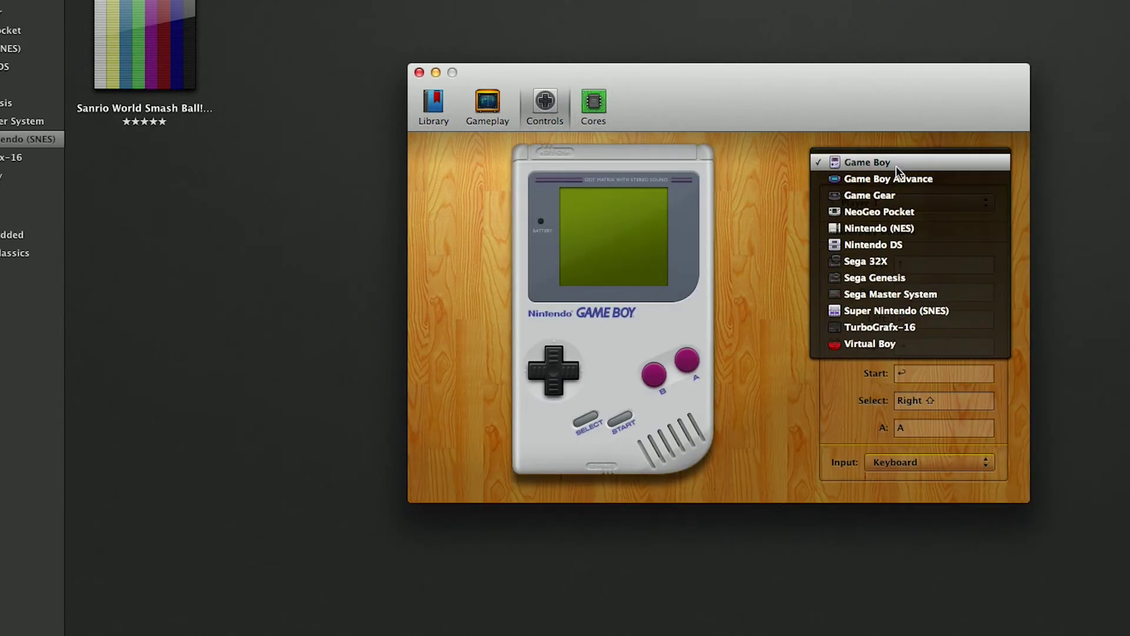
click(893, 182)
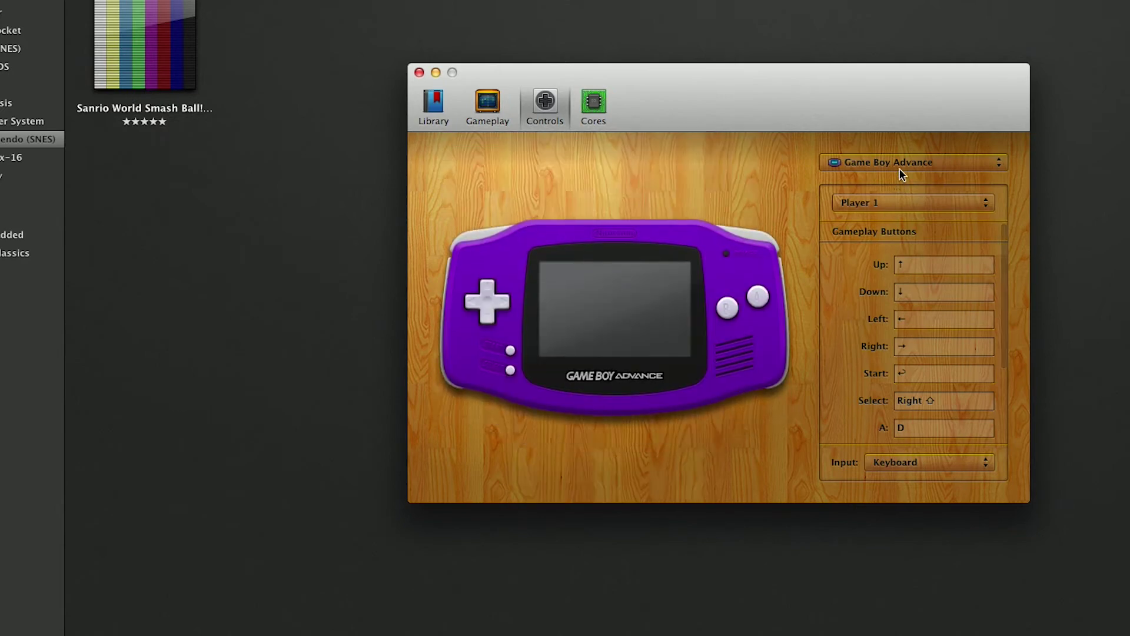
click(899, 166)
click(898, 178)
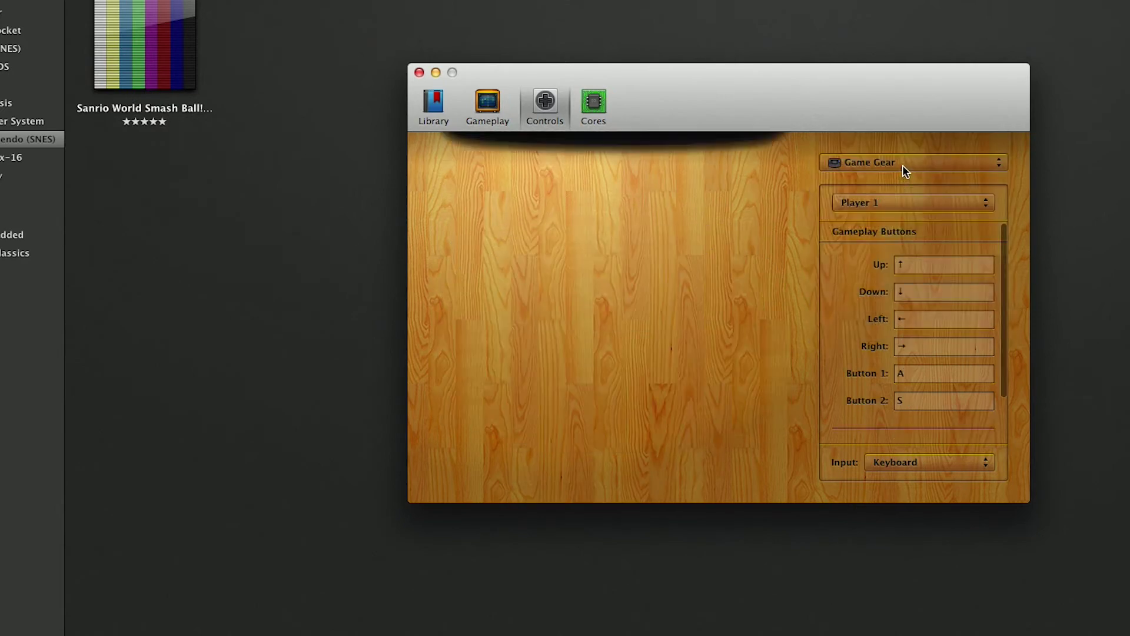
click(902, 166)
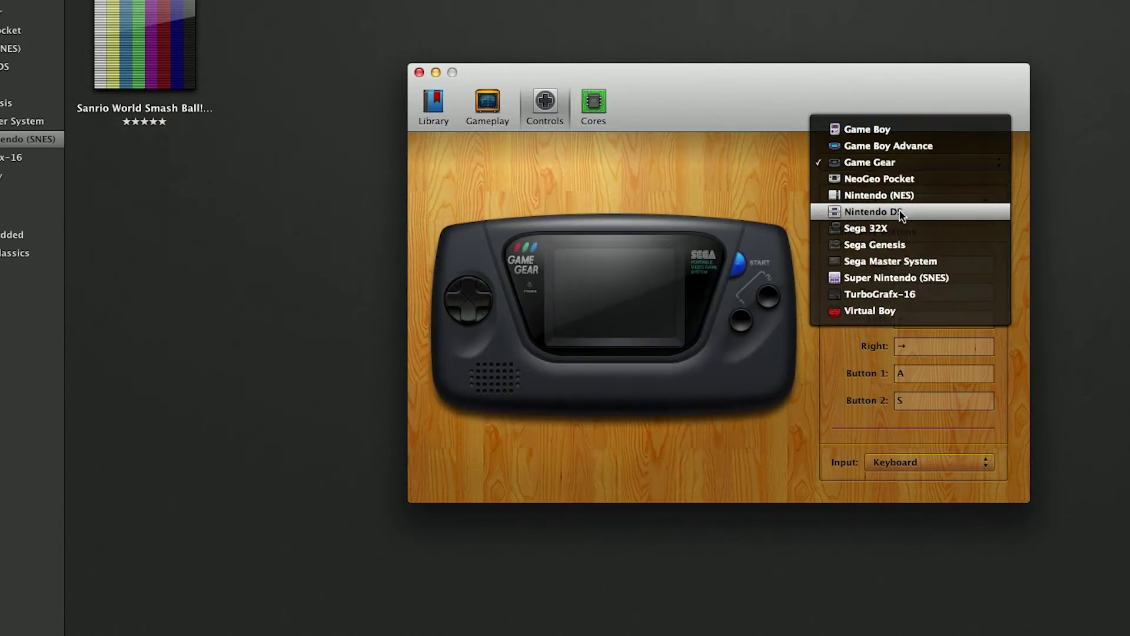
click(884, 291)
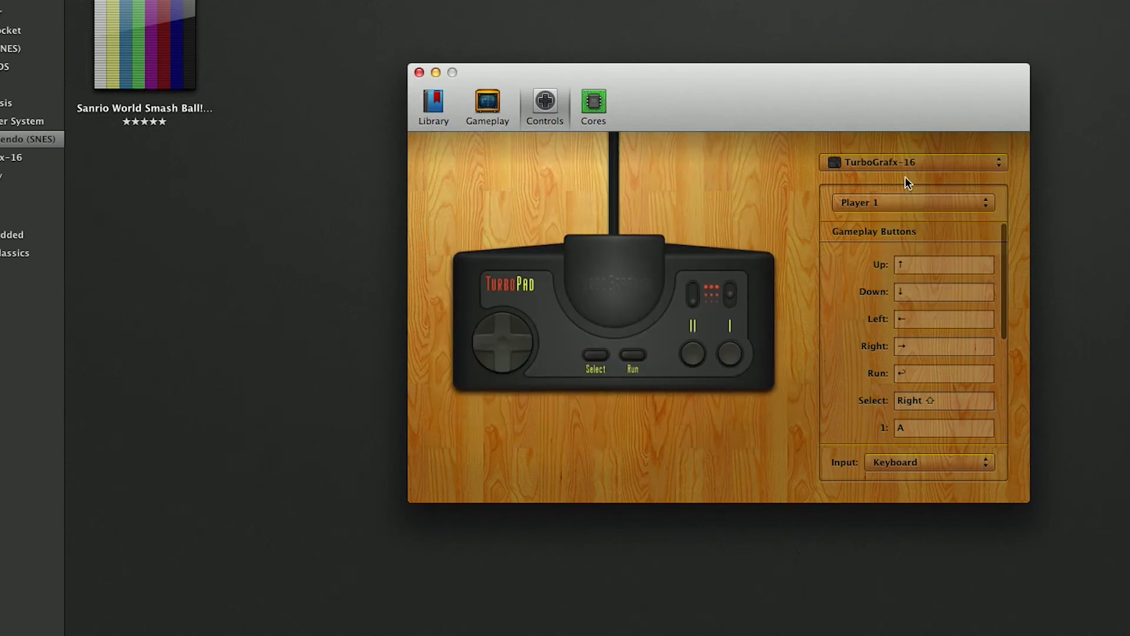
click(906, 166)
click(903, 126)
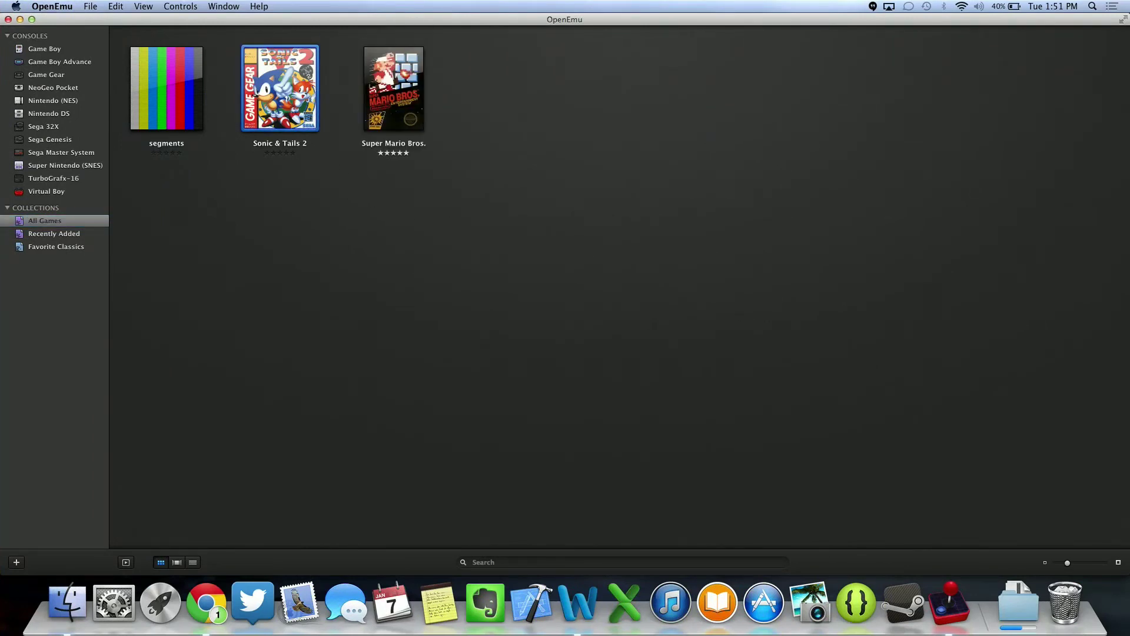
Launch Sonic & Tails 2 from the All Games collection and show it in full screen.
key(Return)
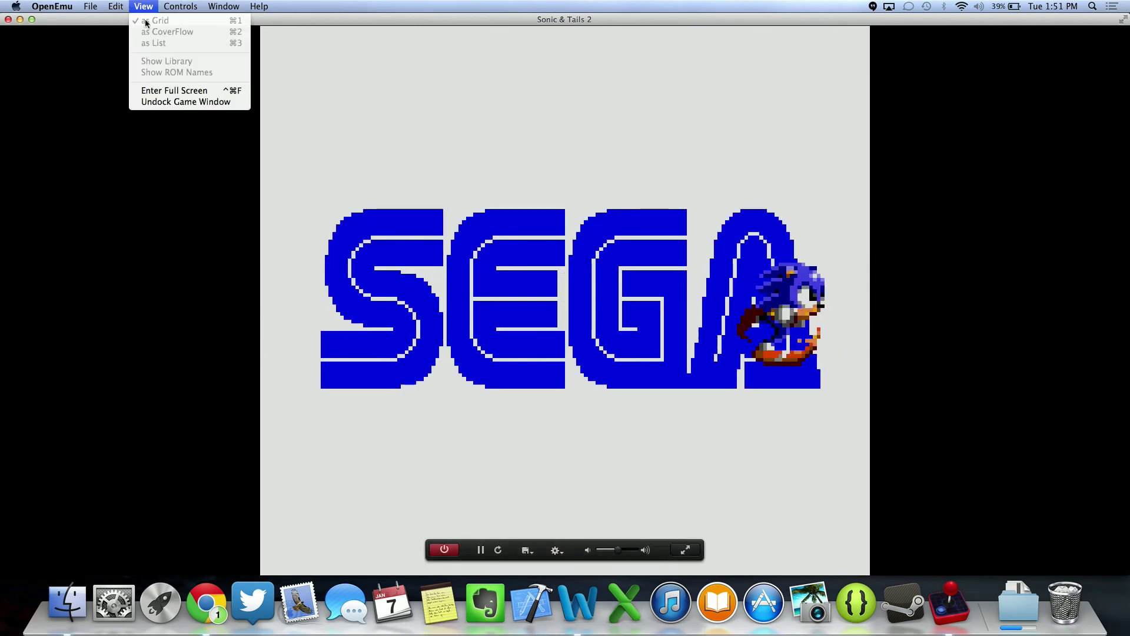
click(165, 103)
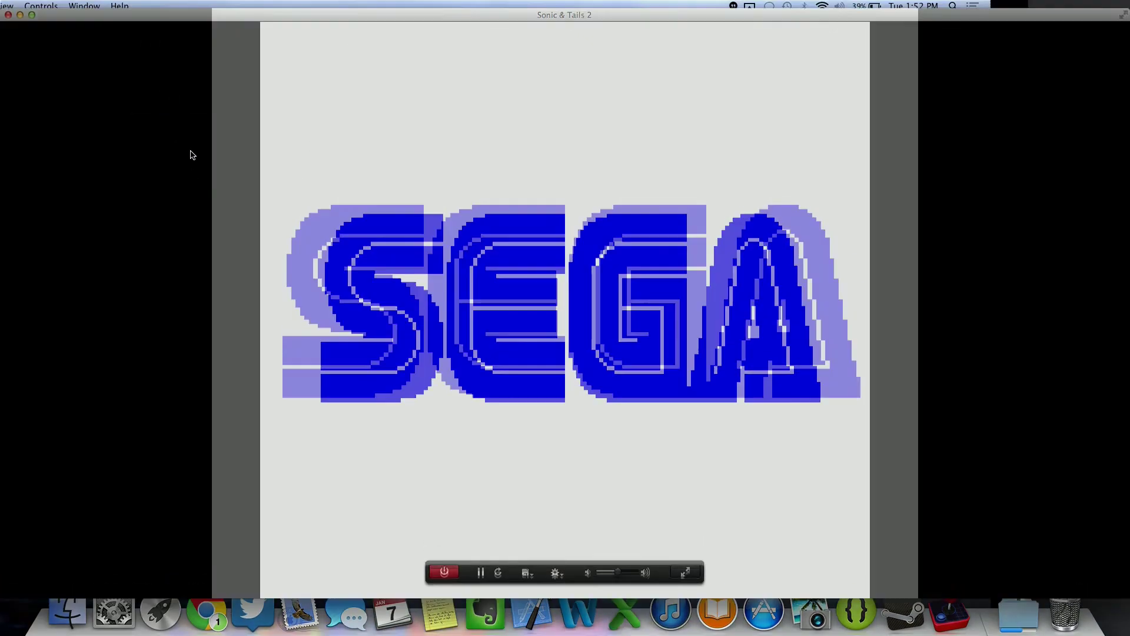